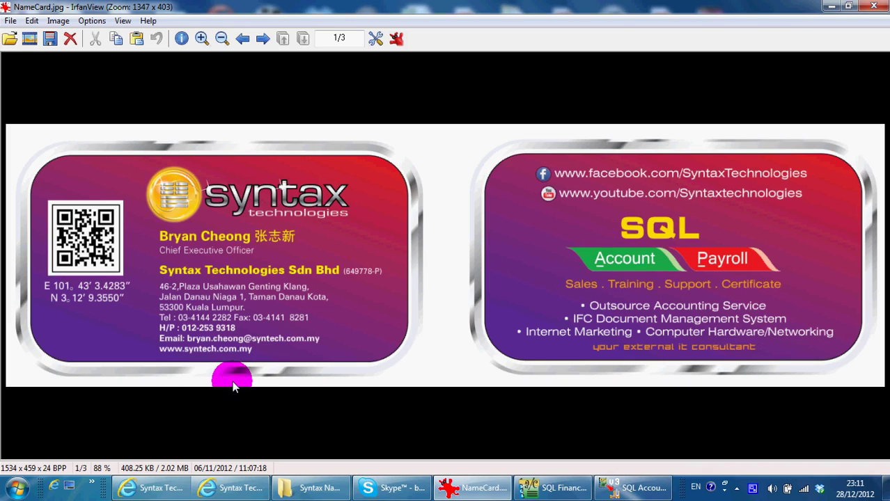
- Switch from the name card image to the Syntax Technologies Facebook page
click(139, 484)
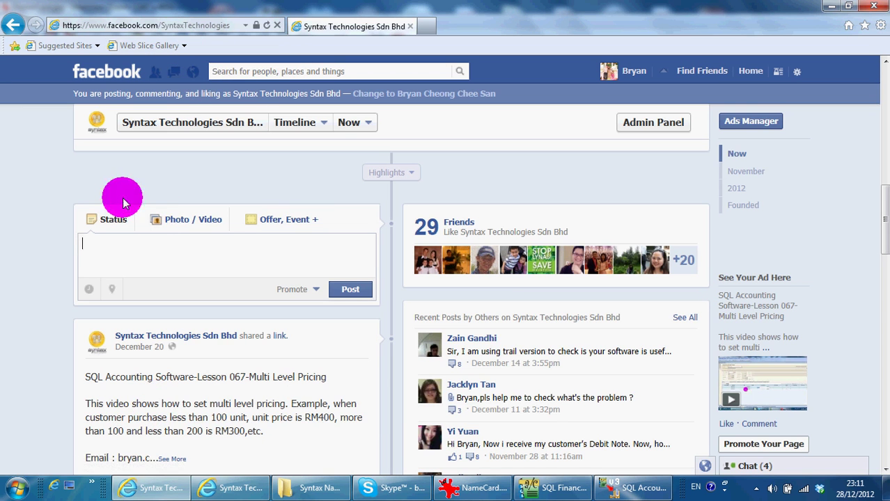
- Scroll through the Syntax Technologies Facebook timeline, then switch to the company's YouTube channel
click(5, 265)
scroll(4, 265, up, 4)
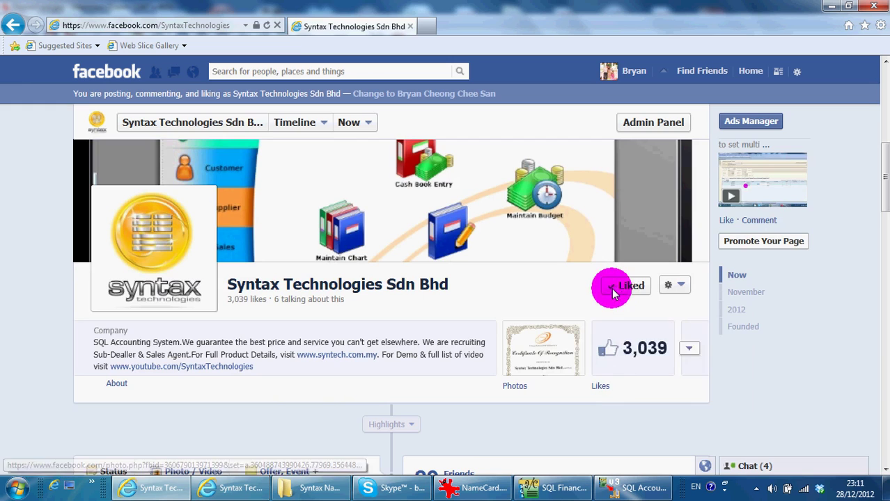
scroll(3, 303, down, 3)
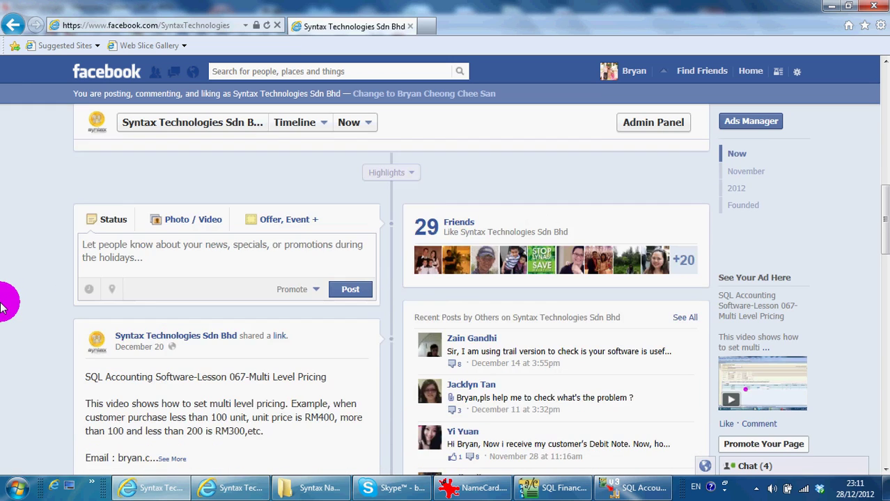
scroll(4, 303, down, 2)
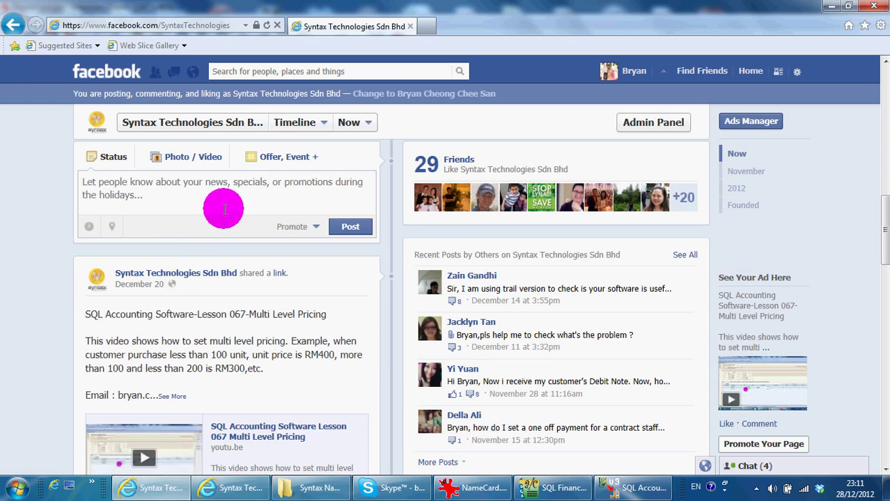
scroll(553, 338, down, 1)
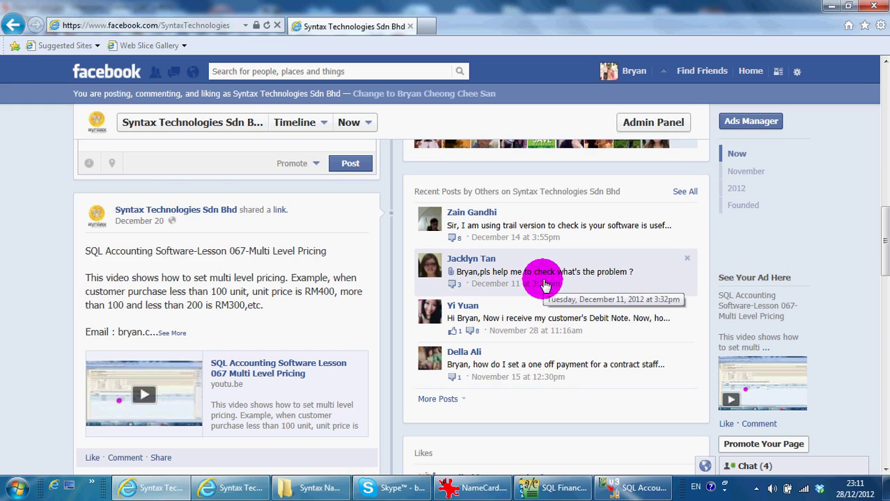
scroll(209, 177, up, 1)
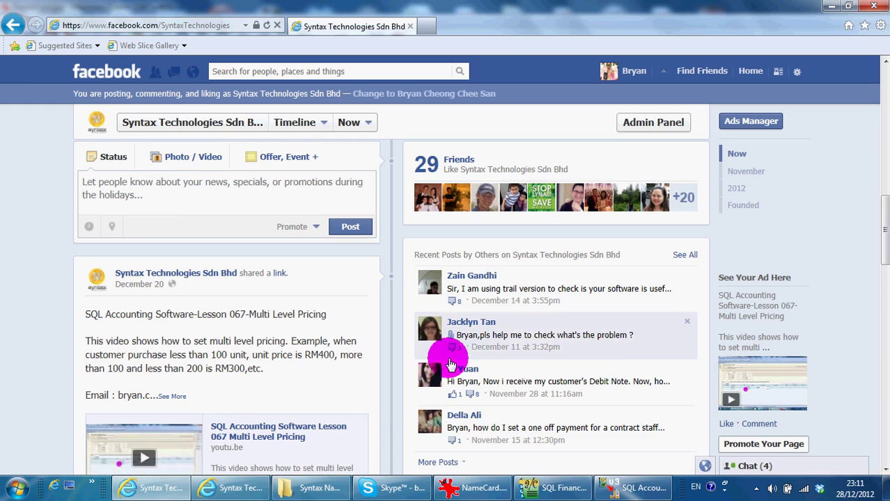
click(238, 491)
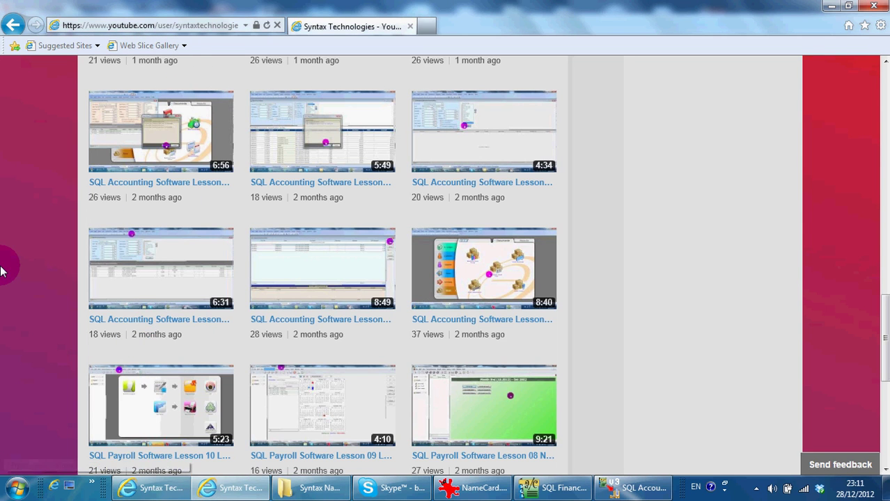
- Scroll through the SQL Accounting and Payroll lesson uploads, then bring SQL Financial Accounting forward
scroll(4, 271, up, 10)
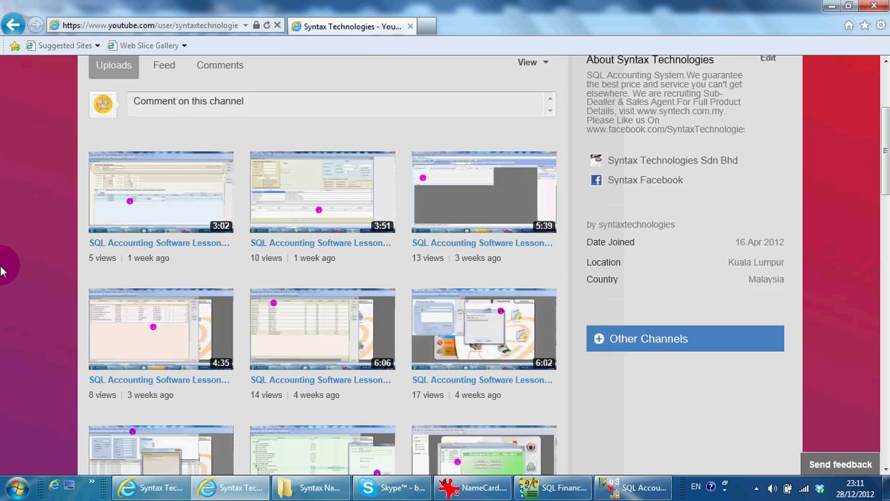
scroll(4, 271, up, 2)
scroll(3, 271, down, 10)
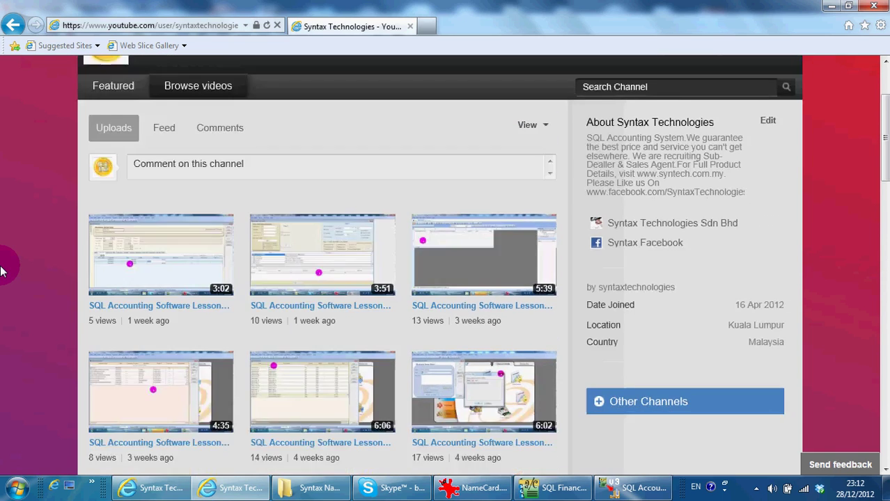
scroll(6, 269, down, 4)
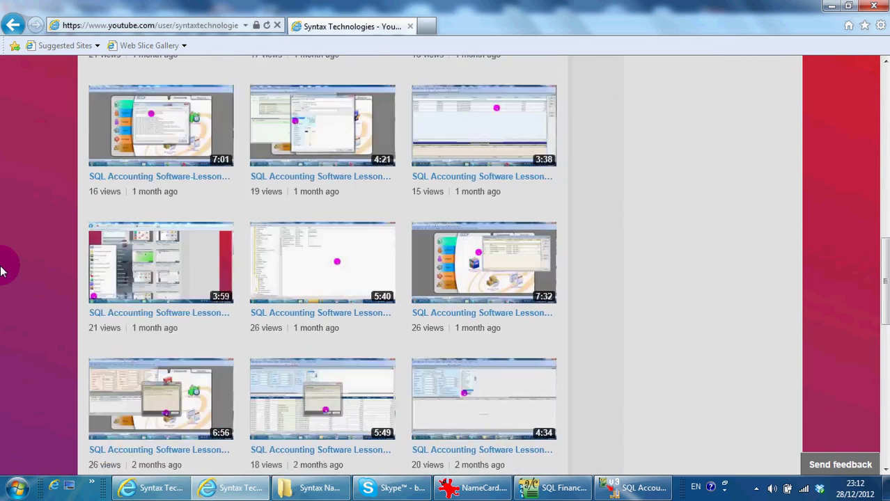
click(548, 492)
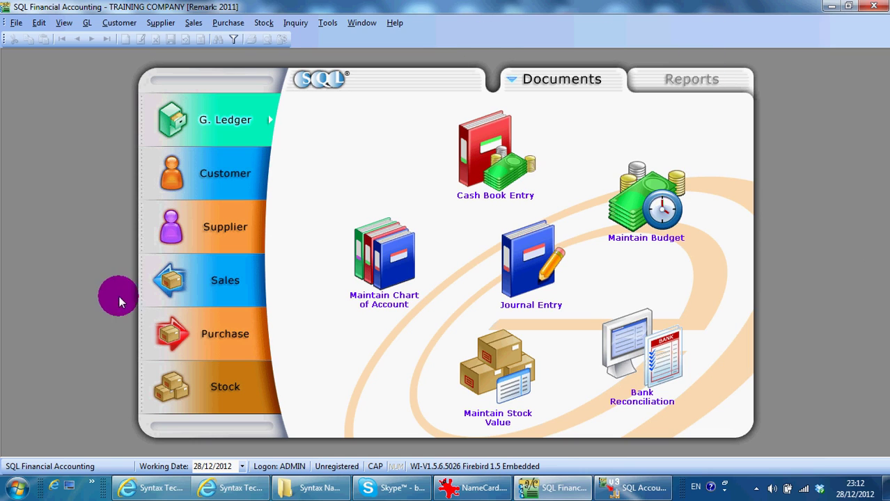
- Start a new sales invoice INV-ABCD for customer 300-K0001
click(195, 279)
click(604, 225)
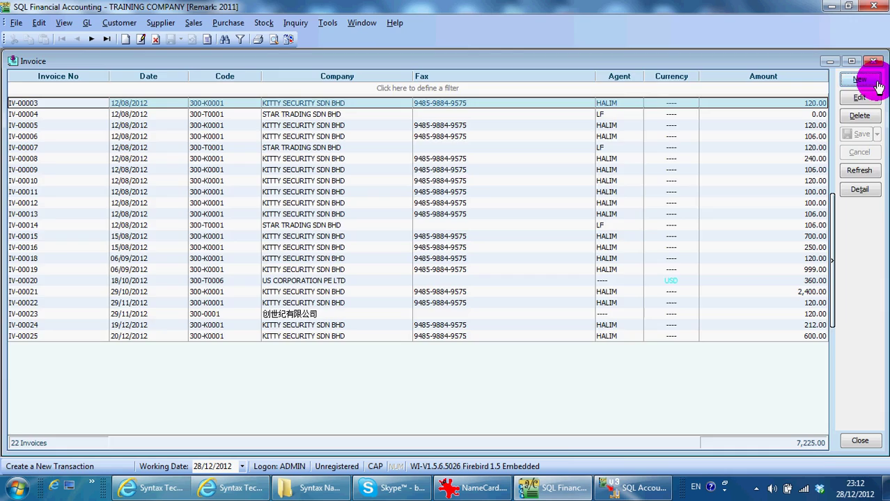
click(859, 79)
key(Down)
key(Return)
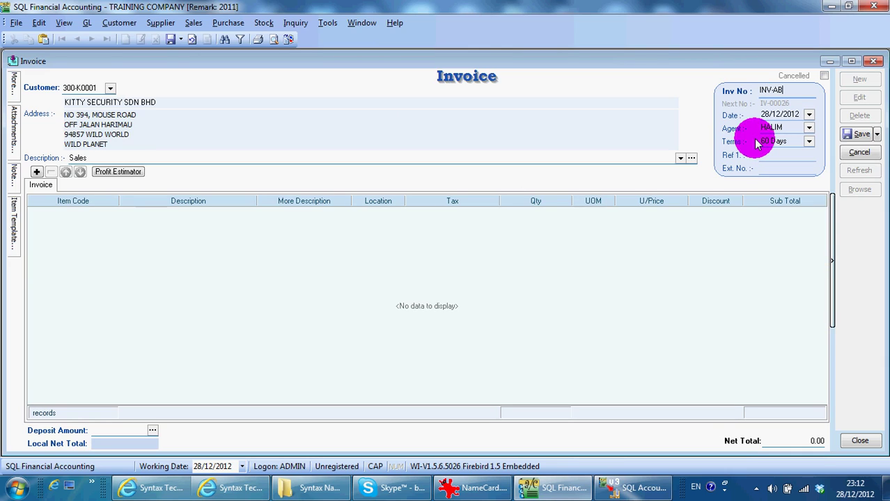
- Add 10 units of item M-PRE-120 totalling 1,200.00, then save and close the invoice
click(36, 172)
text(M)
key(Down)
key(Down)
key(Return)
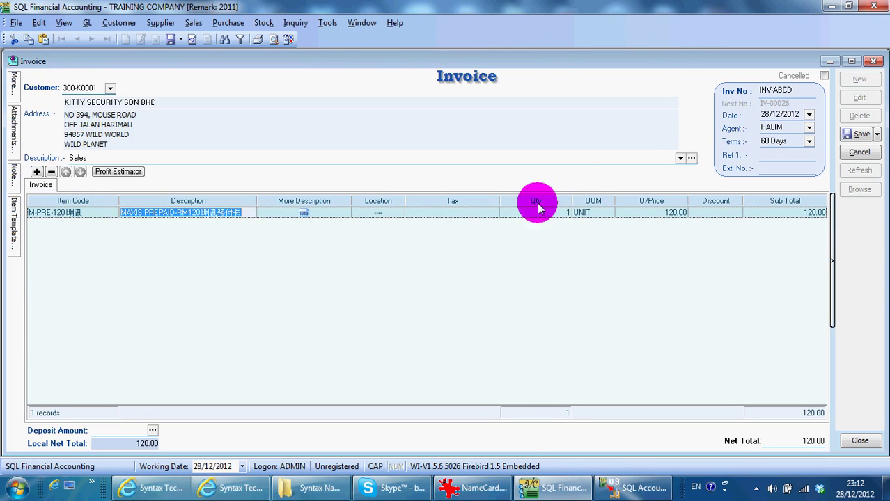
click(515, 211)
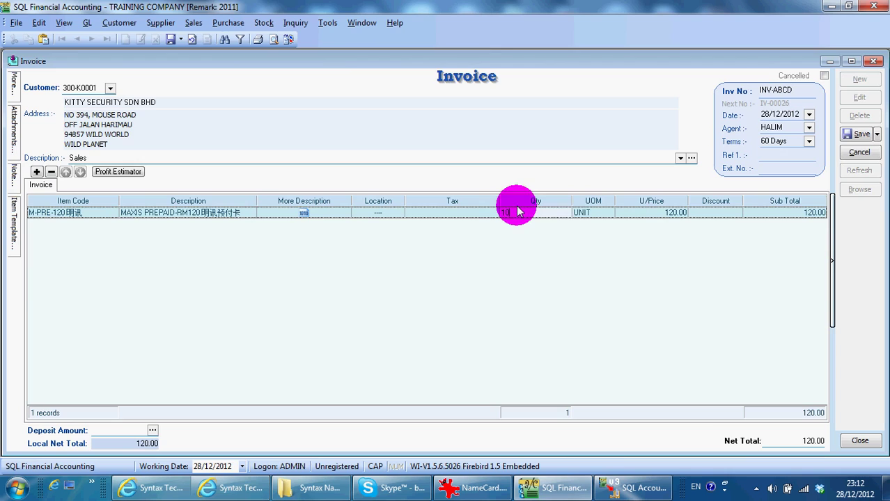
key(Tab)
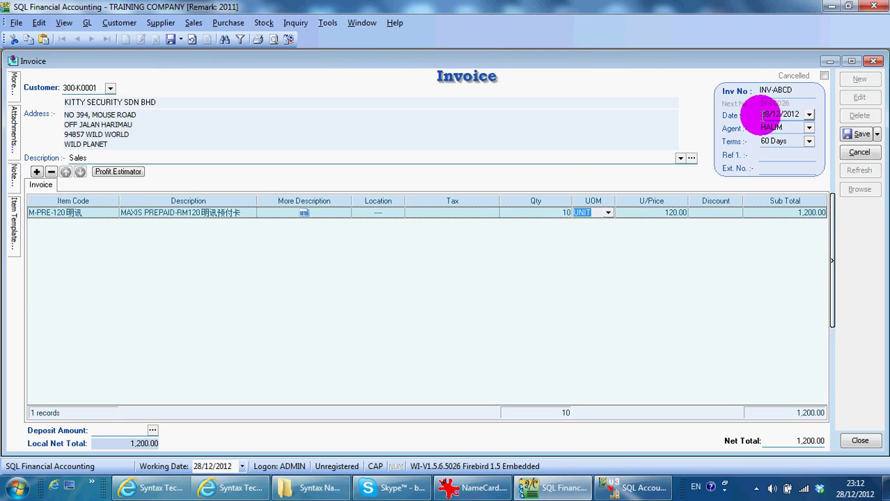
click(855, 133)
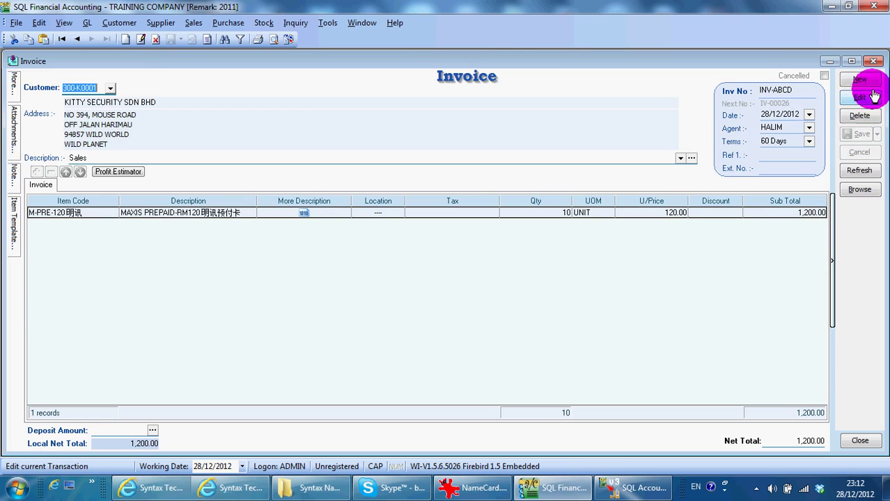
click(873, 64)
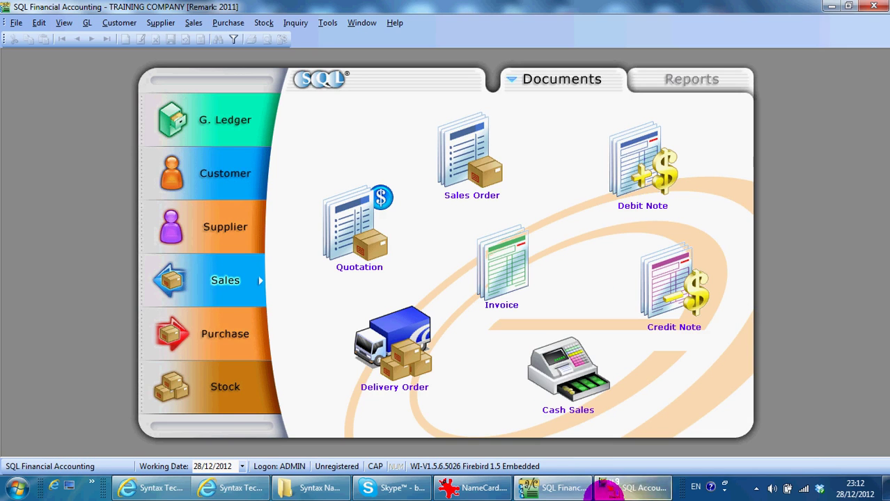
click(609, 490)
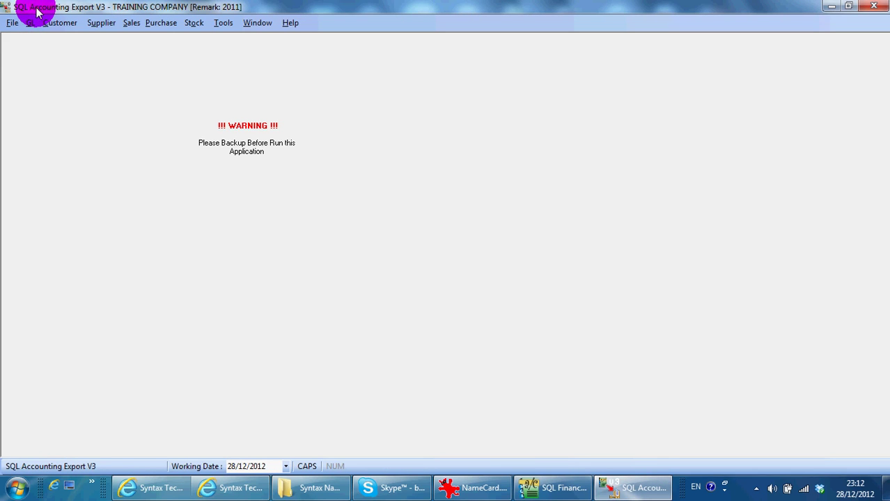
- Browse the Customer and Stock export menus, then bring up the Sales Documents export settings
click(109, 187)
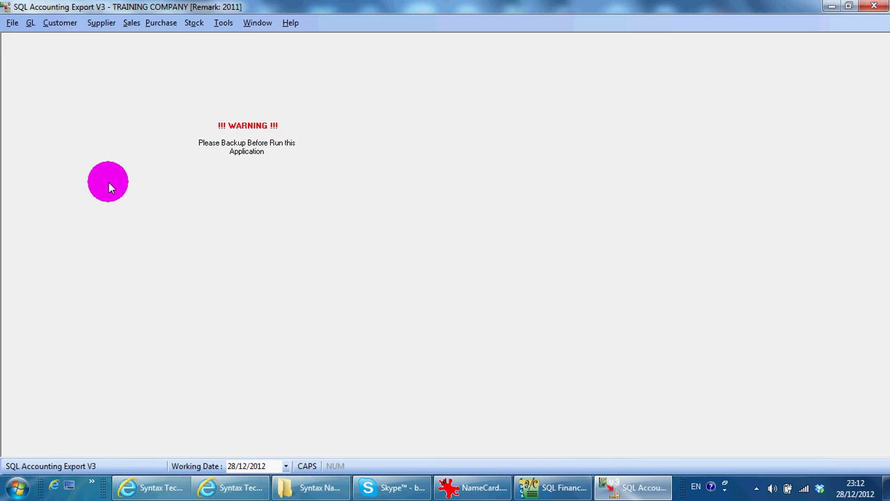
click(61, 23)
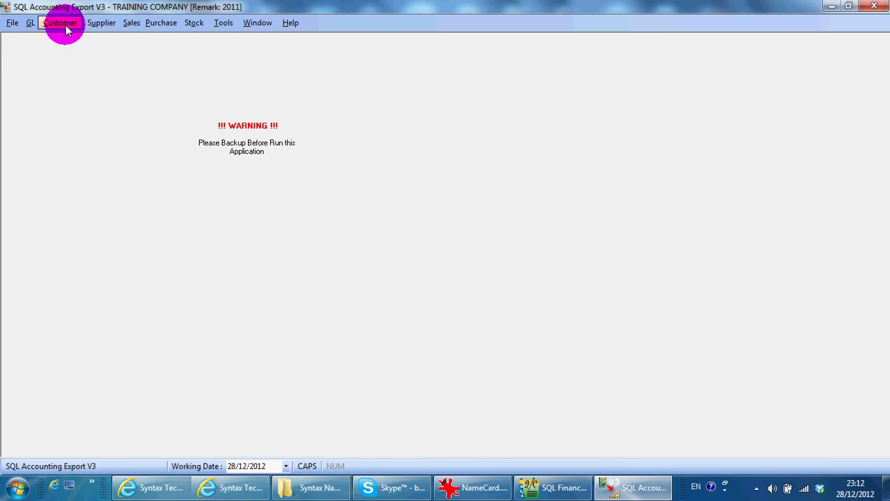
click(65, 23)
click(195, 23)
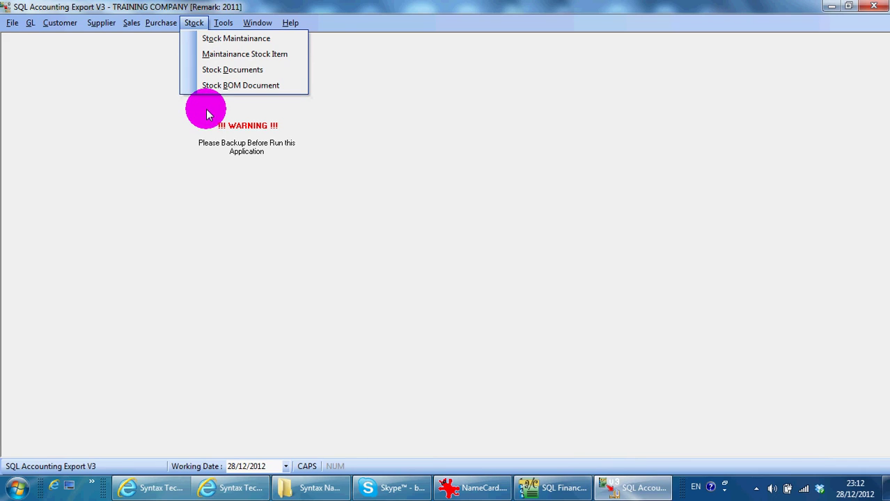
click(51, 22)
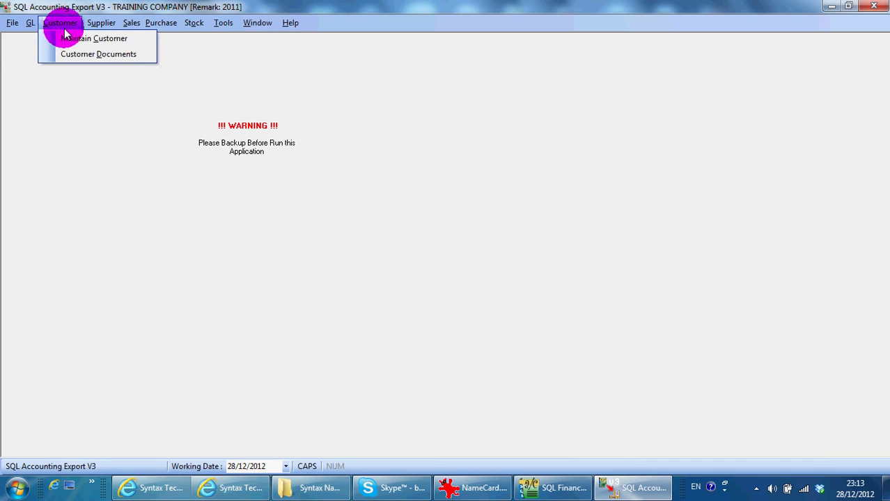
click(204, 24)
click(198, 24)
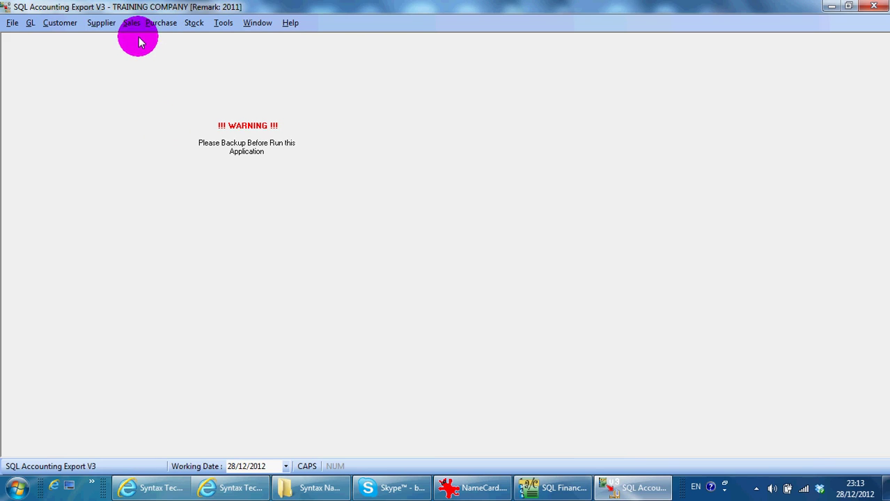
click(132, 23)
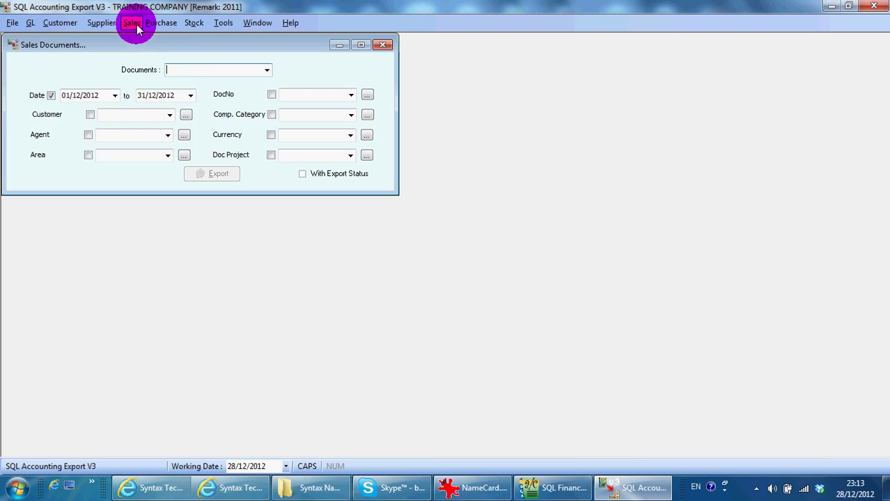
- Set the export document type to Invoice with start date 28/12/2012
click(266, 71)
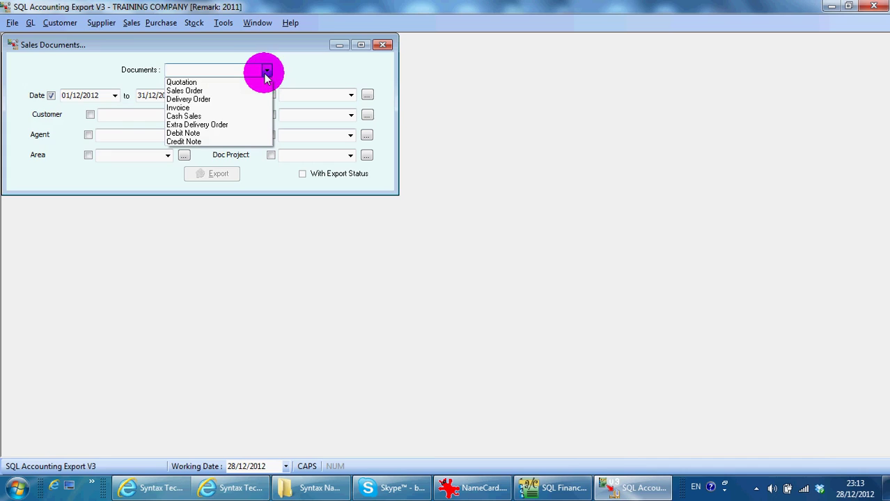
click(202, 110)
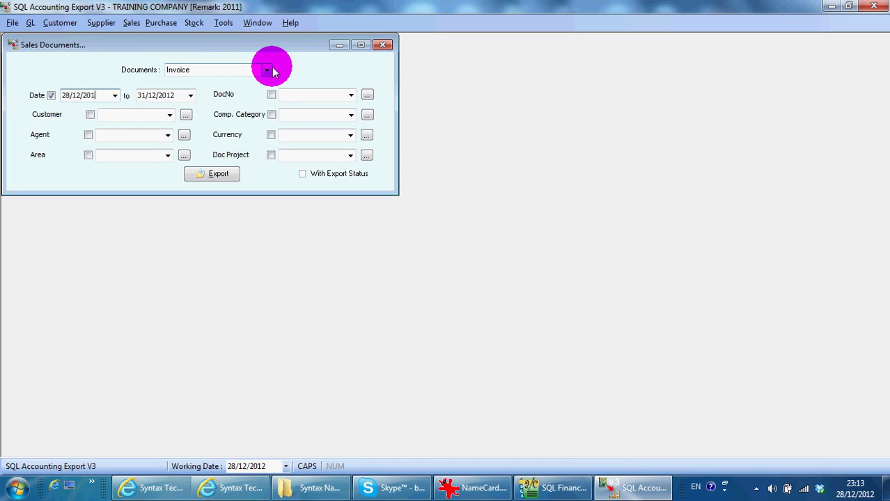
text(2)
key(Tab)
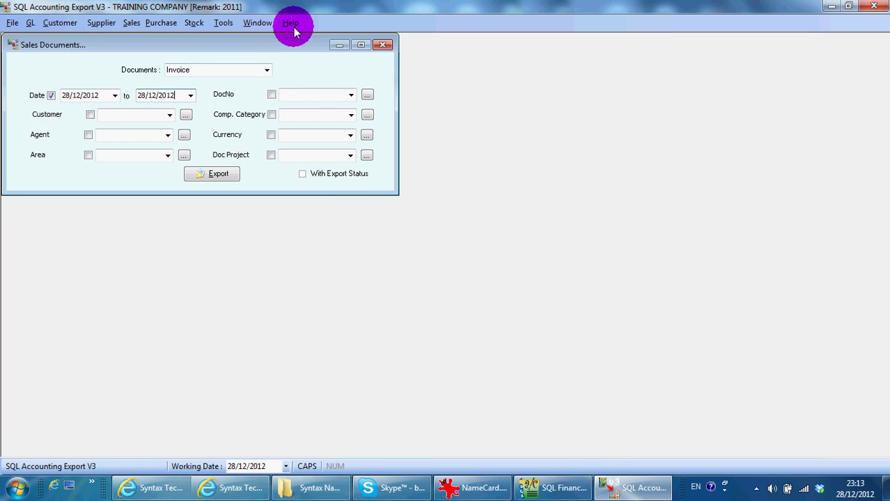
- Select INV-ABCD as the only document number and start the export
click(367, 95)
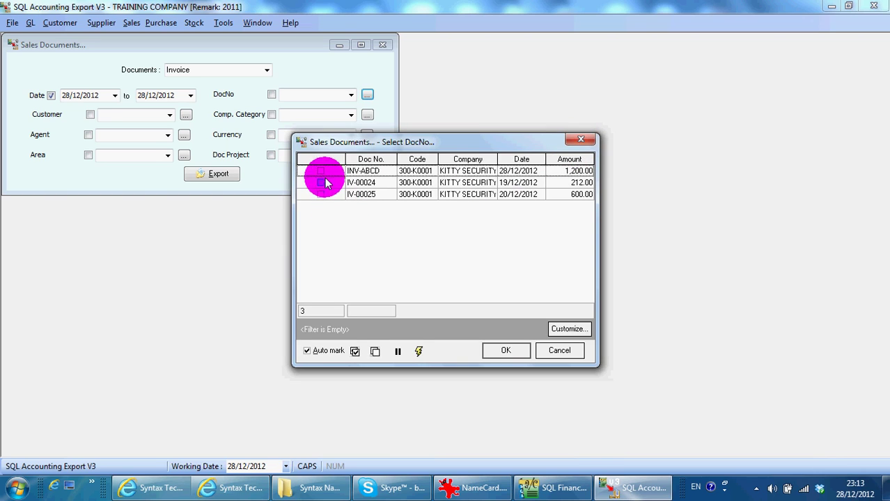
click(319, 172)
click(493, 352)
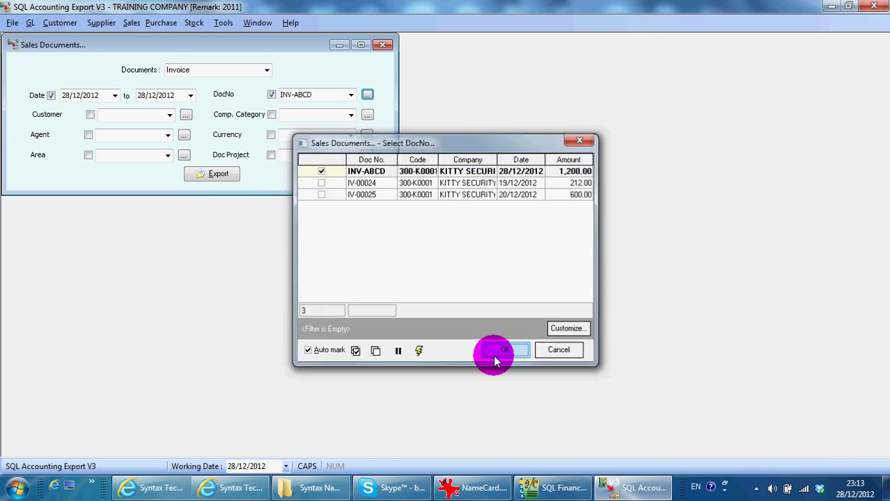
click(224, 173)
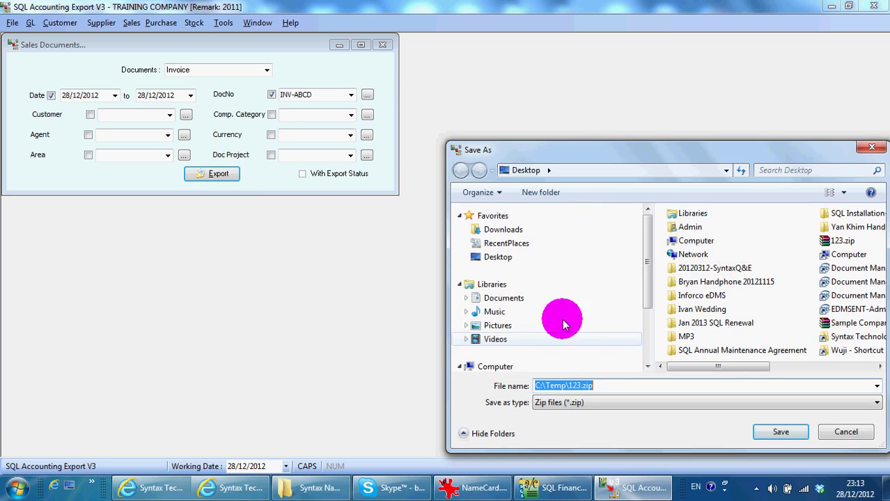
- Save the export as 28DEC2012-INVOICE.zip on the Desktop and acknowledge the success message
click(496, 256)
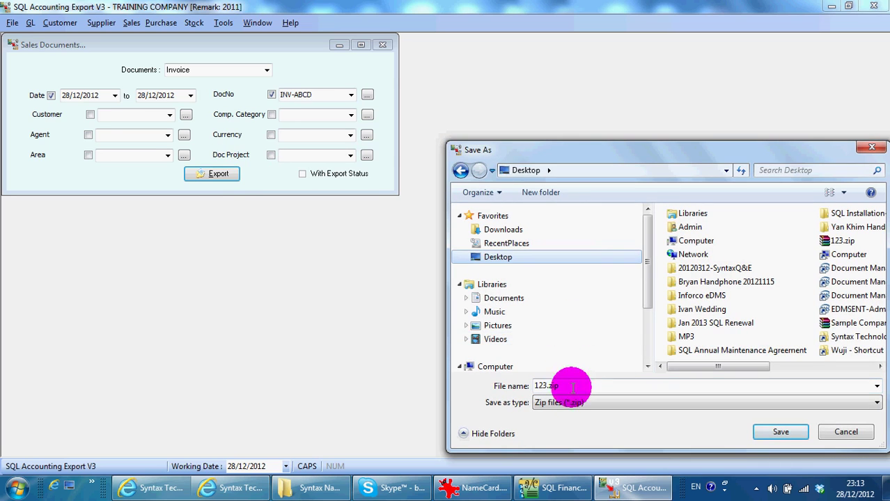
double_click(546, 385)
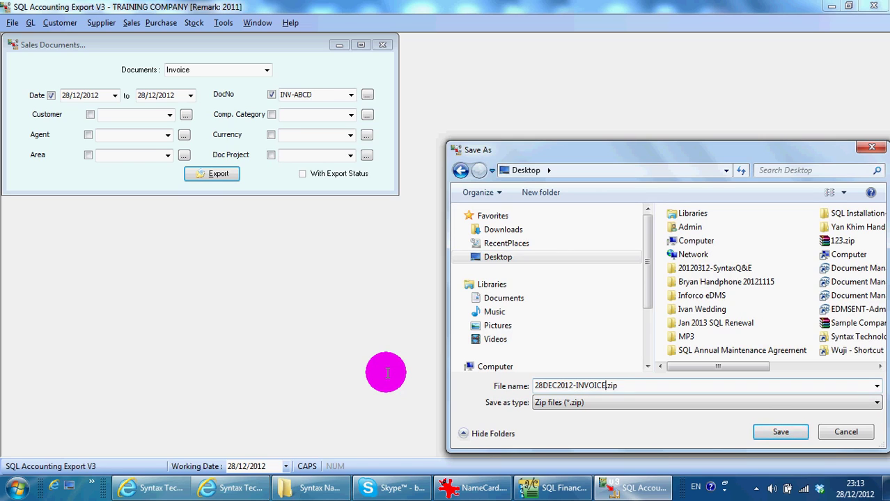
click(790, 426)
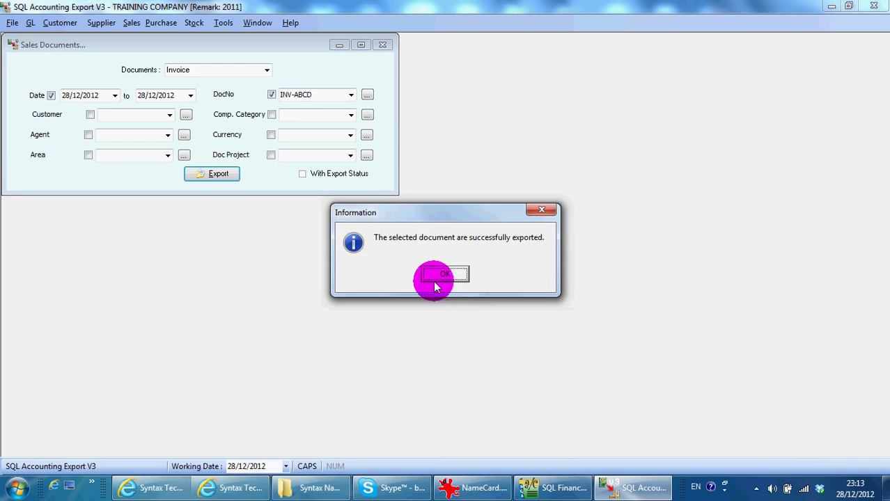
click(443, 275)
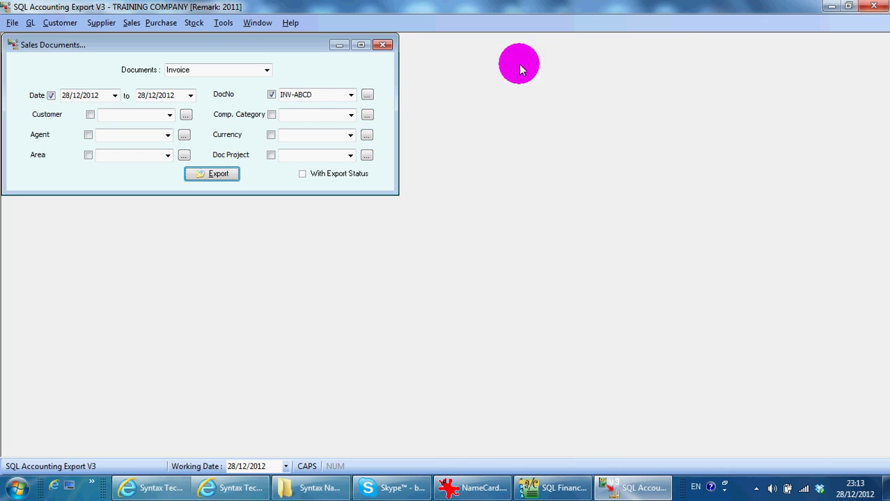
- Close the Sales Documents form and quit SQL Accounting Export V3
click(377, 44)
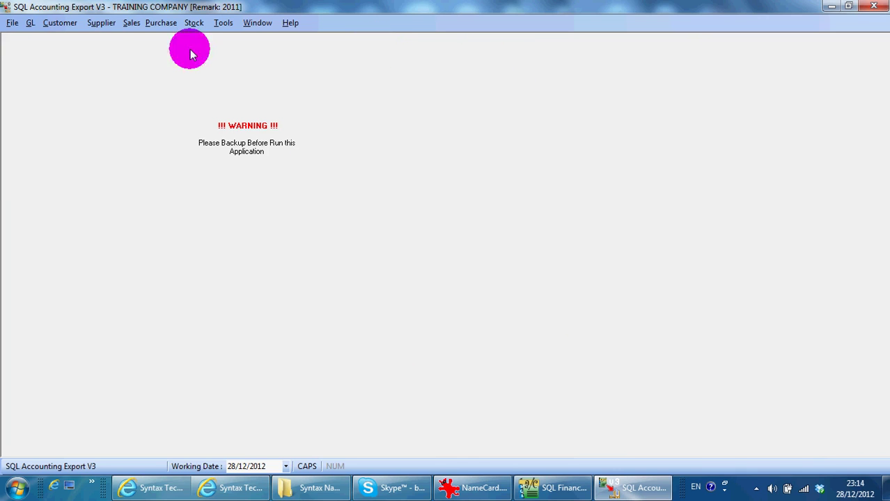
click(12, 22)
click(29, 55)
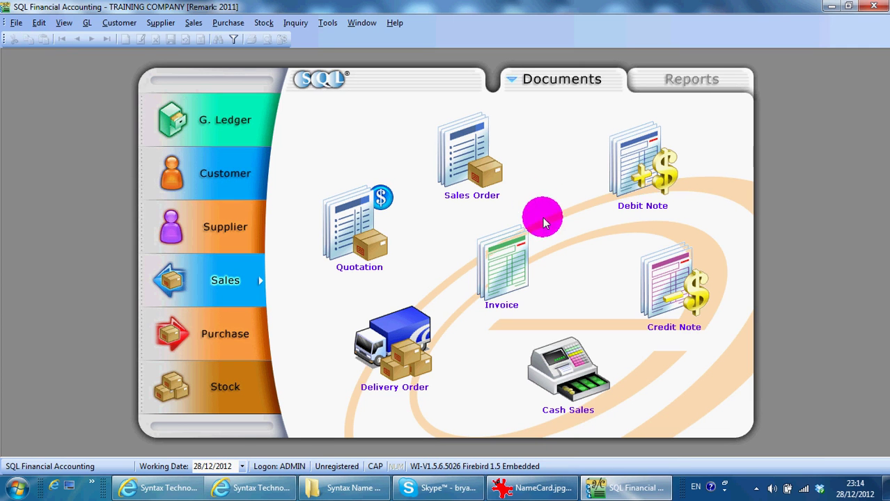
- Log on to the TRAINING COMPANY 2012 books with the admin password
click(15, 22)
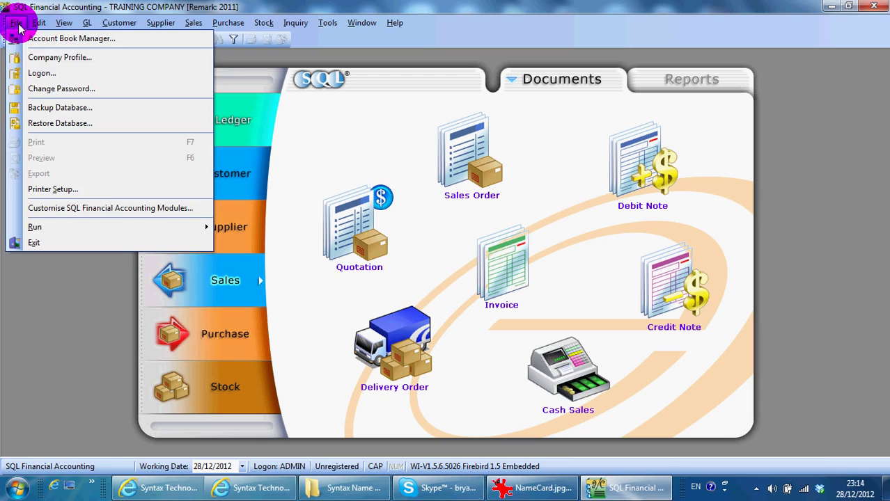
click(42, 81)
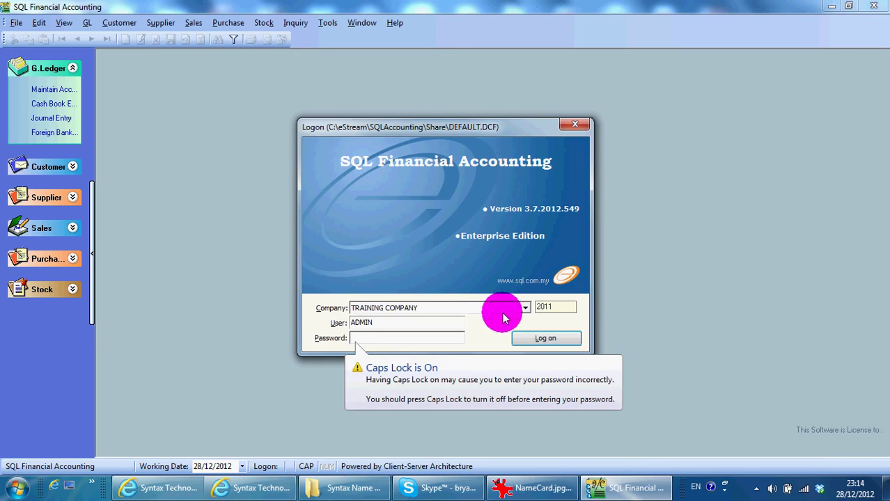
click(524, 308)
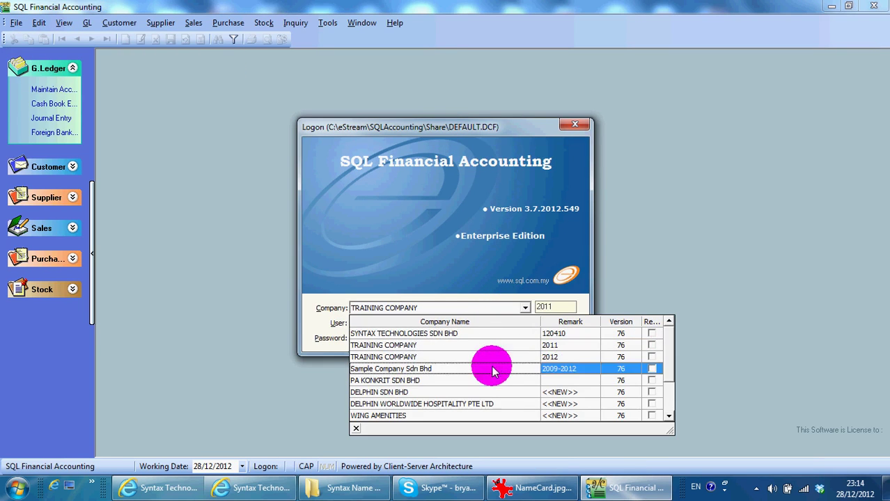
click(487, 355)
click(383, 338)
text(A)
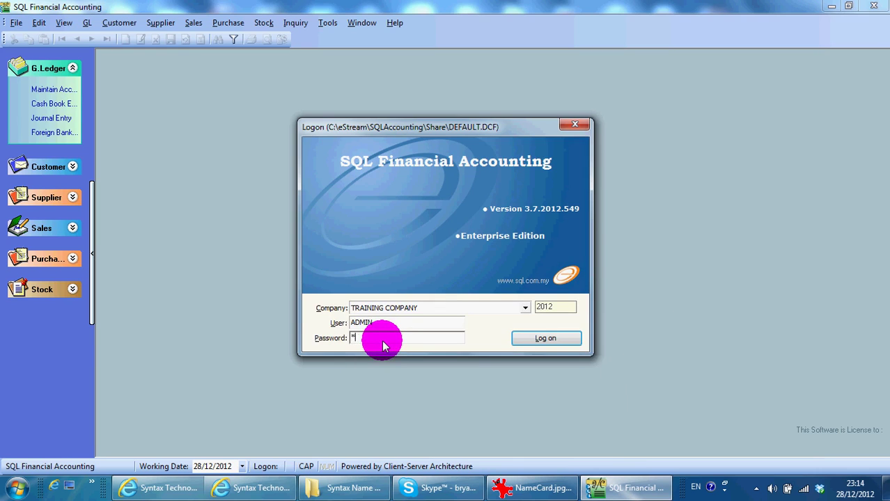
text(DMIN)
key(Return)
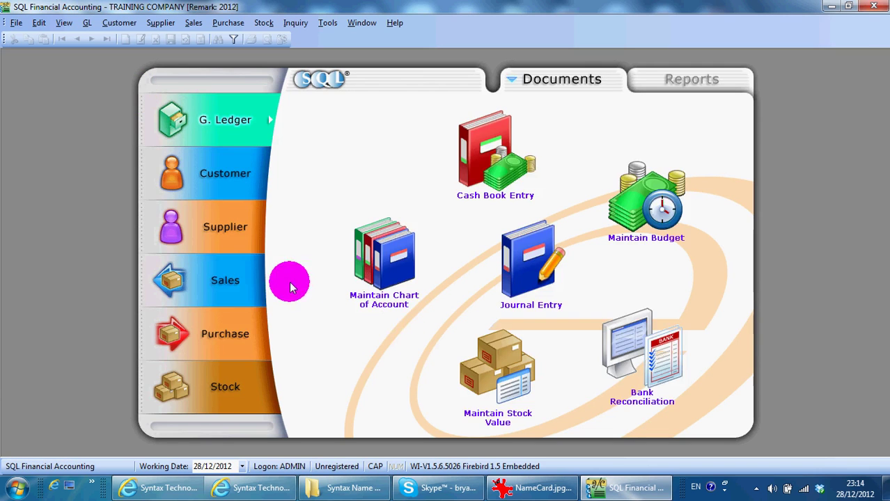
- Check the 2012 invoice list: 20 invoices totalling 7,333.00, without INV-ABCD
click(515, 273)
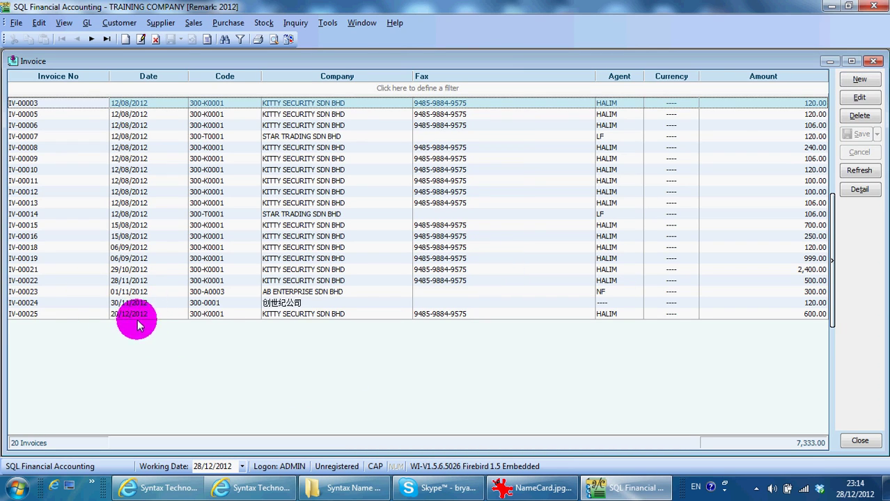
click(872, 63)
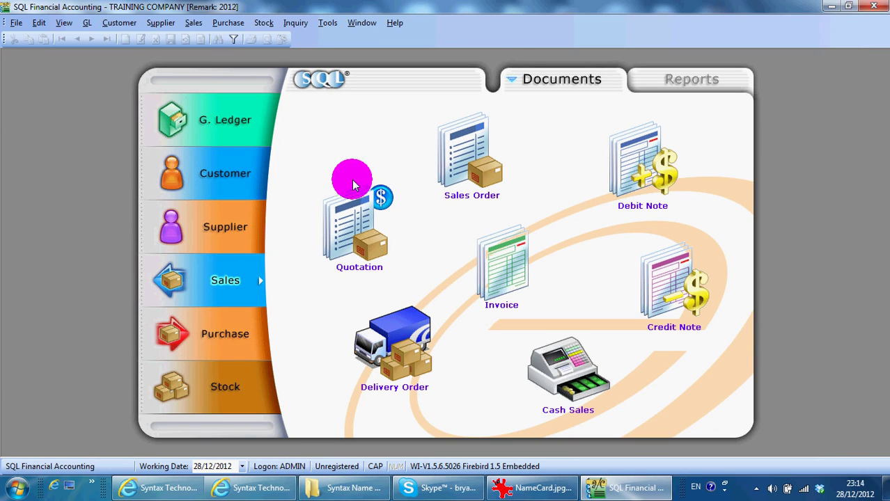
click(831, 6)
- Launch SQL Accounting Import V3 and load Desktop\28DEC2012-INVOICE.zip as the import file
click(831, 6)
click(832, 6)
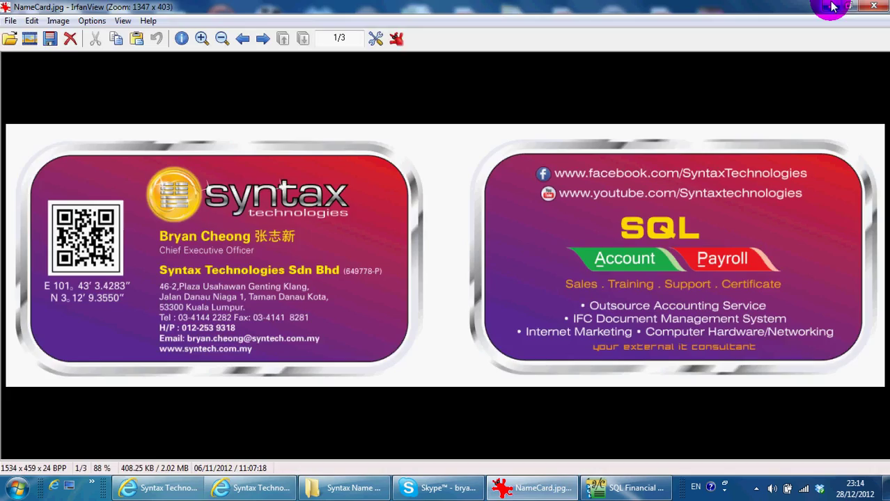
click(833, 7)
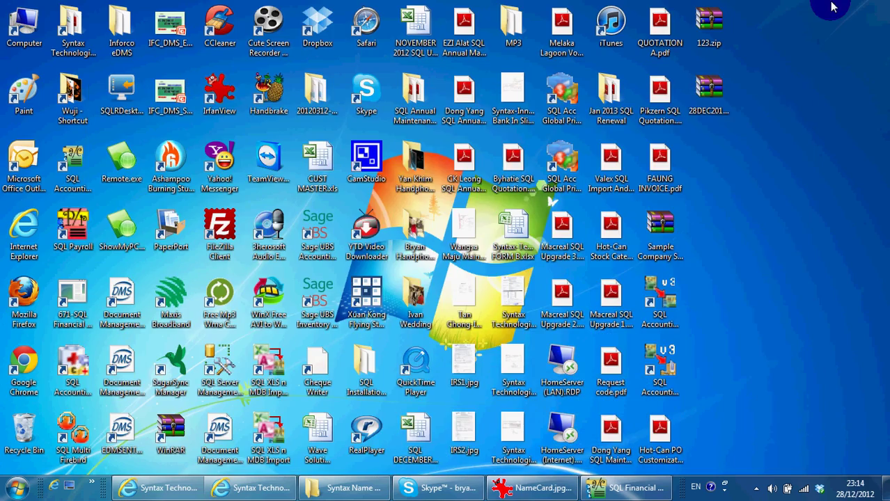
click(668, 301)
double_click(669, 301)
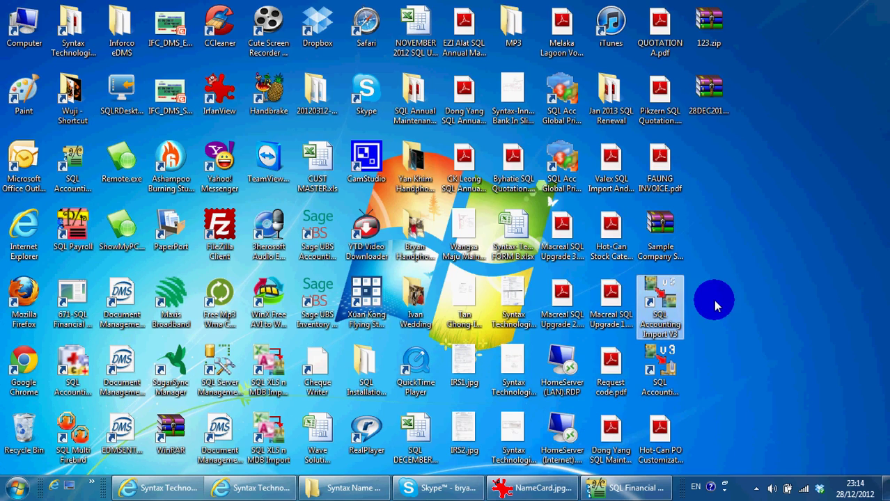
click(531, 83)
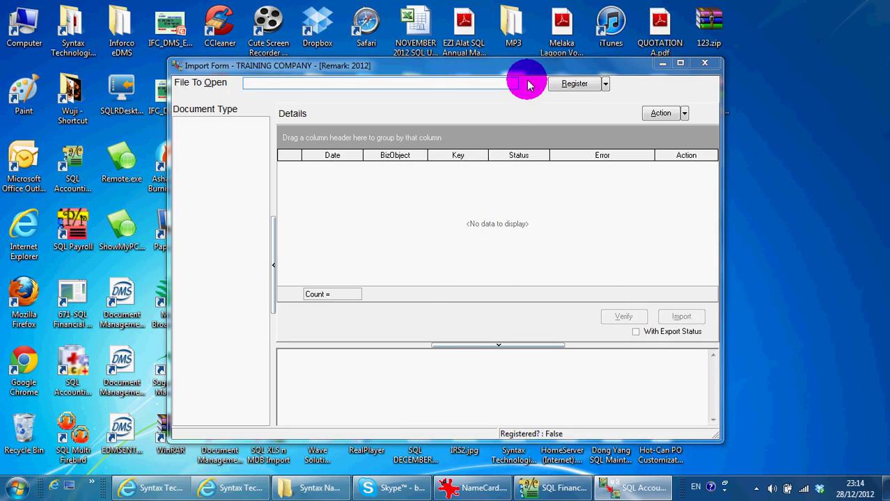
click(496, 263)
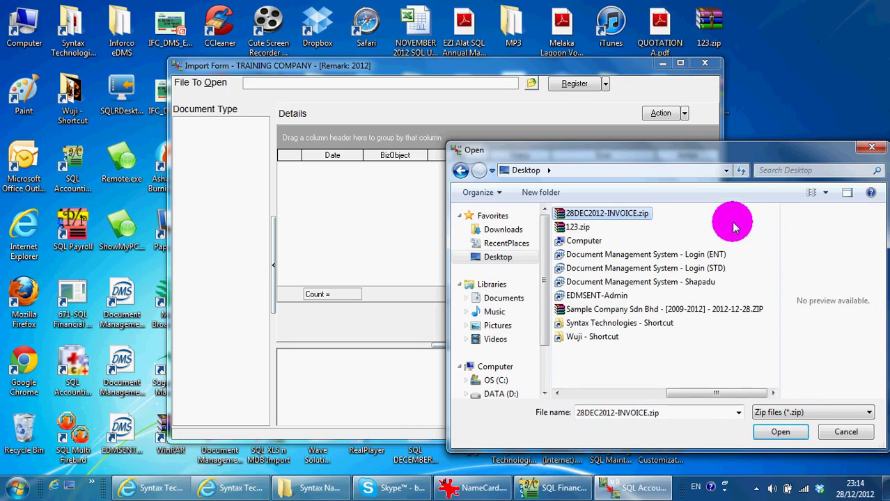
click(774, 435)
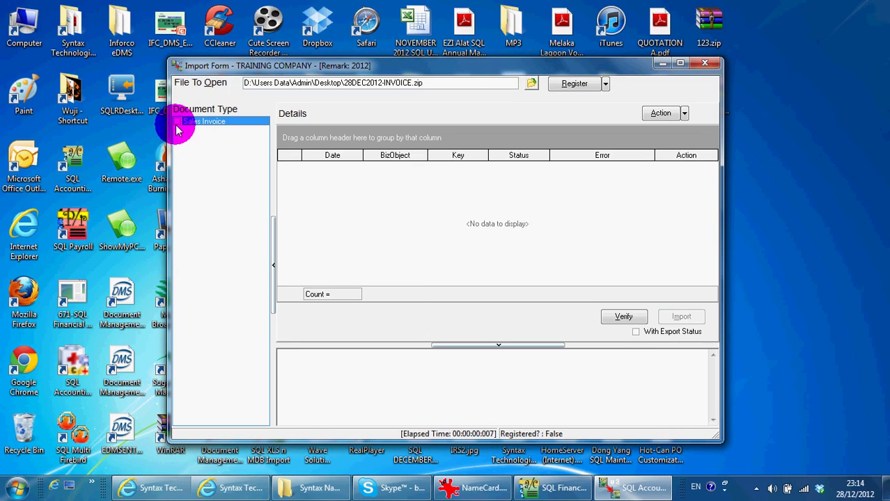
- Verify and import the Sales Invoice data, getting 1 success and 0 failed
click(177, 122)
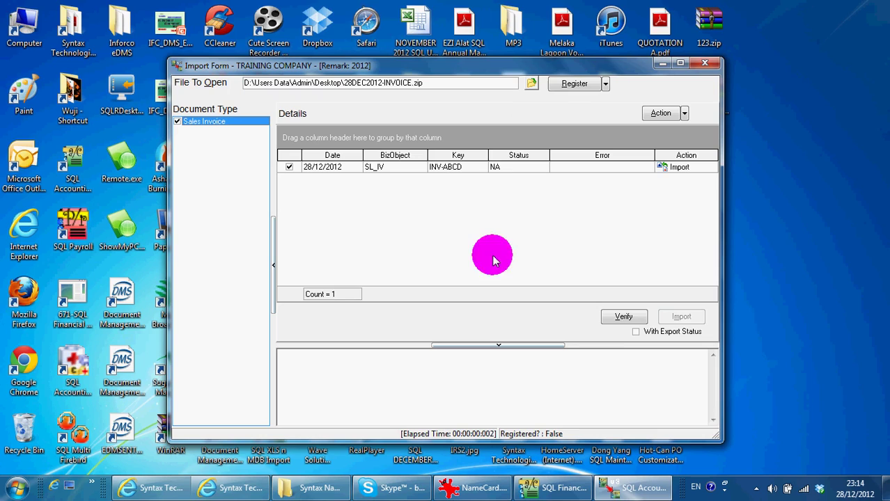
click(626, 317)
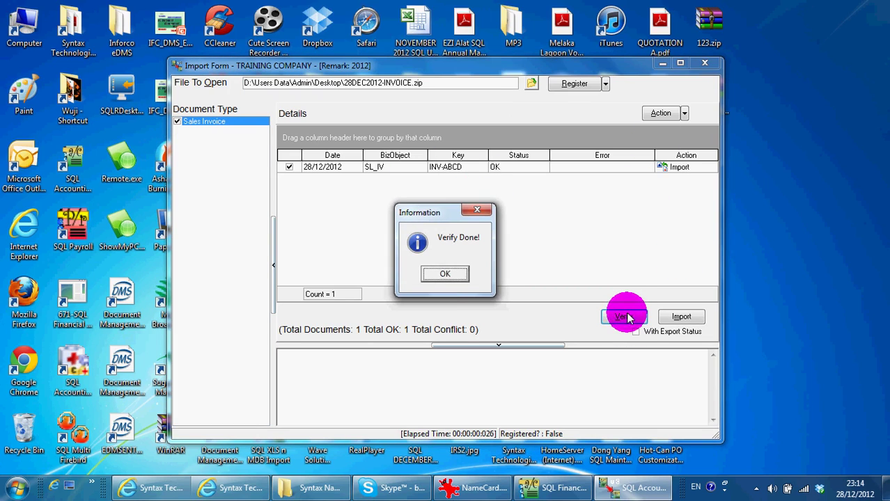
click(446, 275)
click(682, 317)
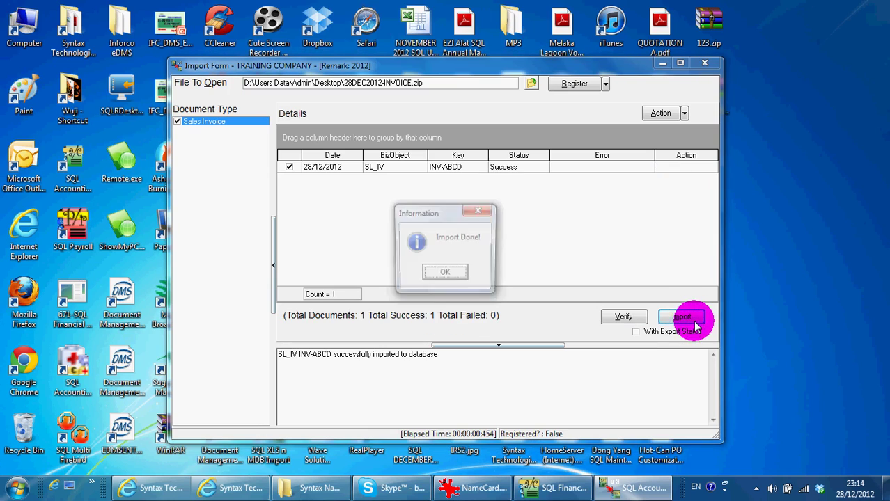
click(447, 272)
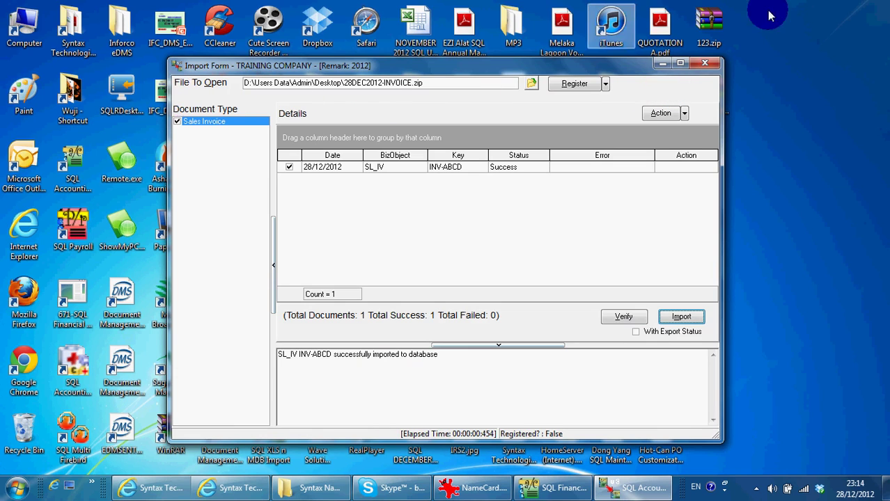
click(705, 66)
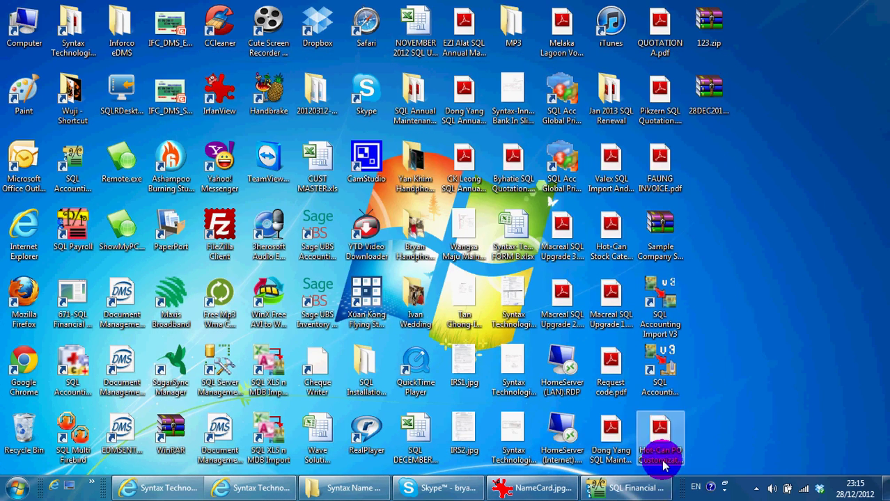
- Open imported invoice INV-ABCD from the 21-invoice list (8,533.00), then return to the name card
click(655, 473)
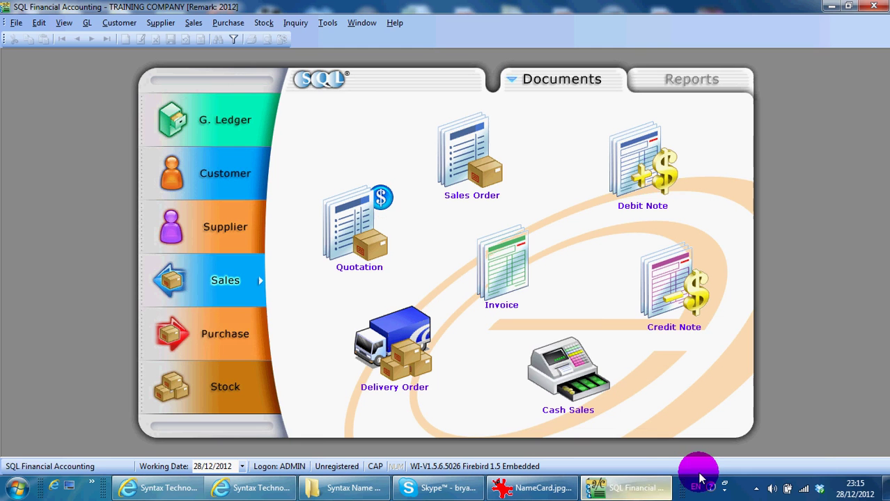
click(509, 276)
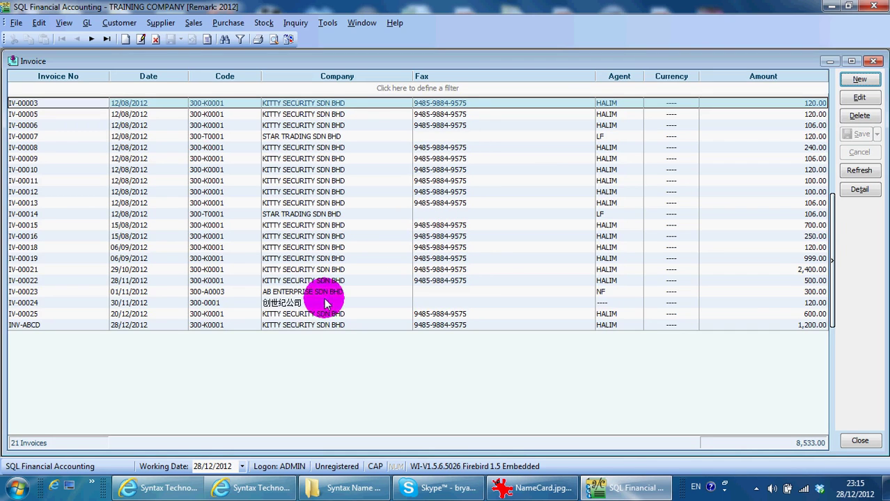
click(306, 325)
double_click(306, 328)
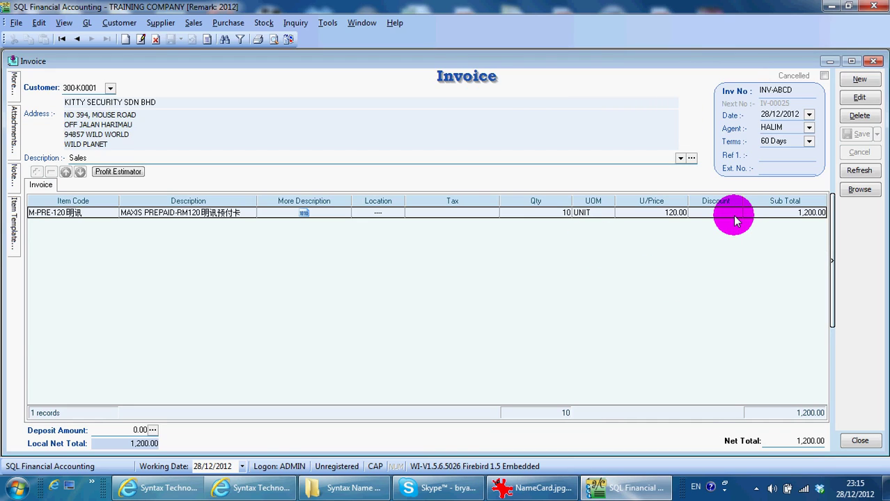
click(533, 487)
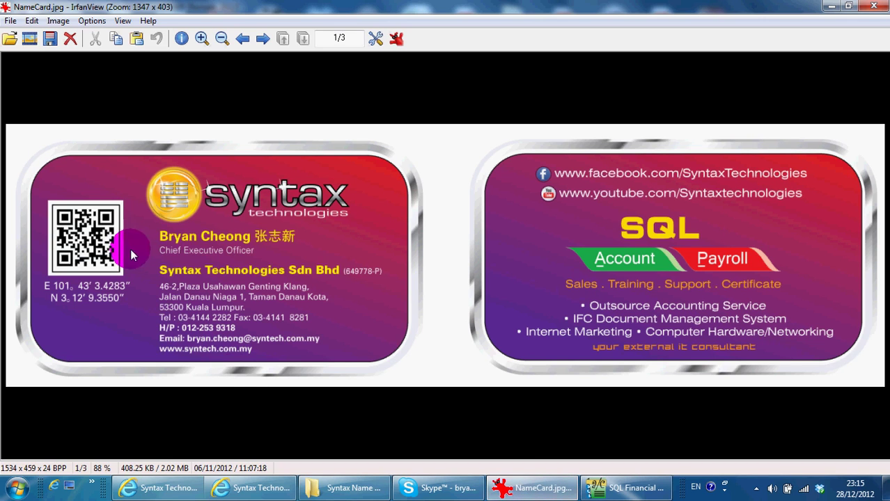